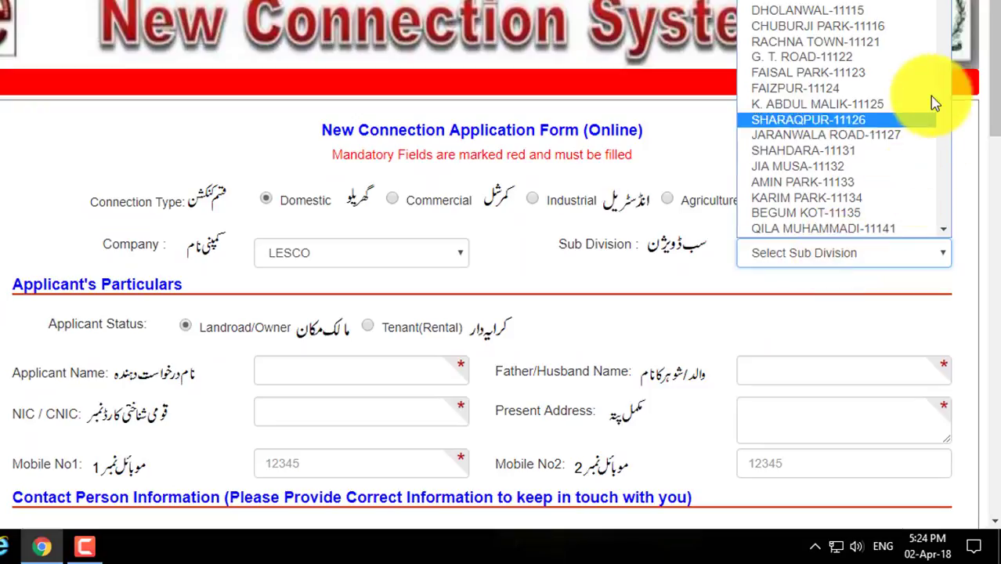
Choose KANGANPUR-11735 from the Sub Division list of the Domestic LESCO application
{"action": "left_click_drag", "start_coordinate": [946, 5], "coordinate": [936, 199]}
{"action": "left_click", "coordinate": [877, 187]}
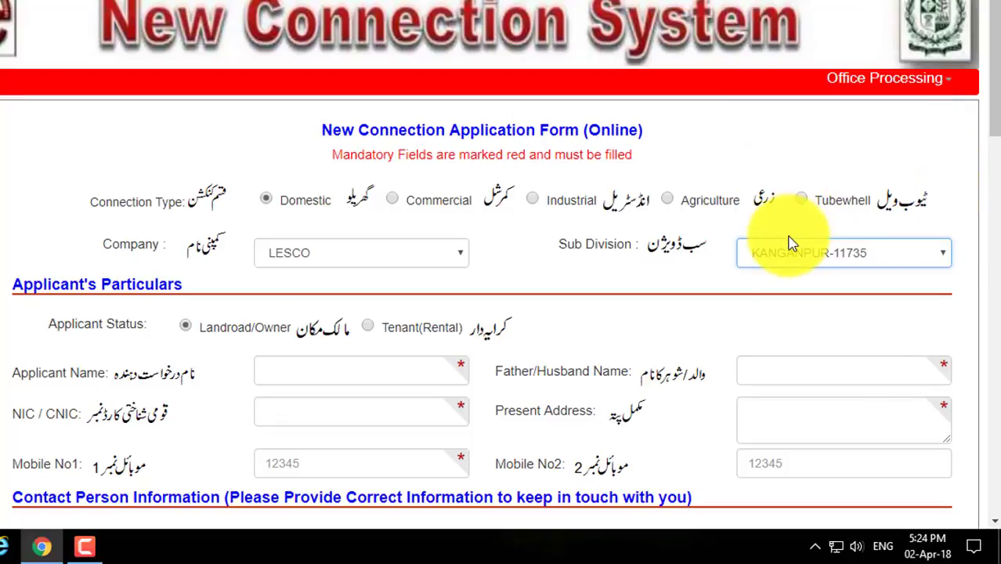
{"action": "scroll", "coordinate": [575, 286], "scroll_direction": "down", "scroll_amount": 1}
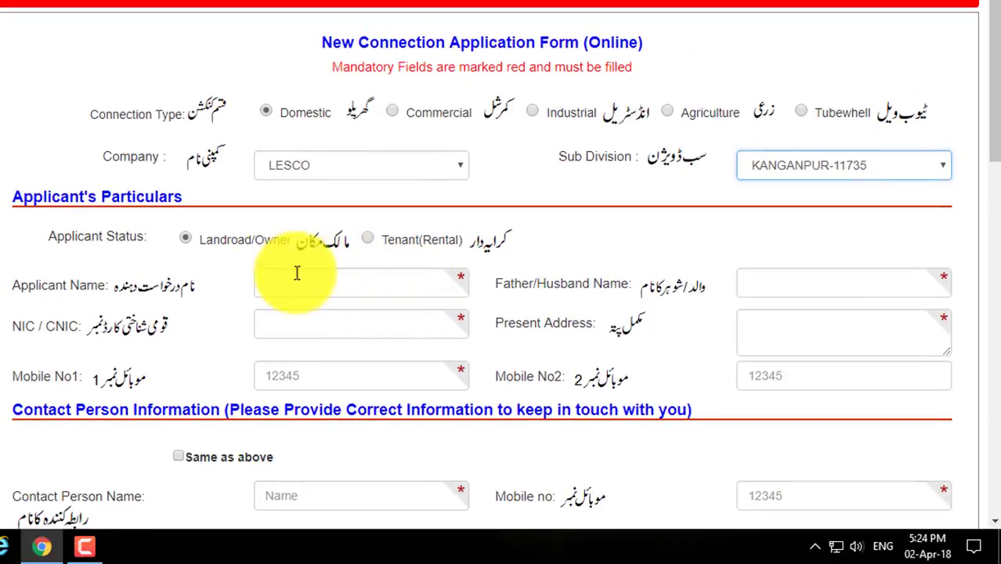
Enter the applicant's name and CNIC number
{"action": "left_click", "coordinate": [270, 282]}
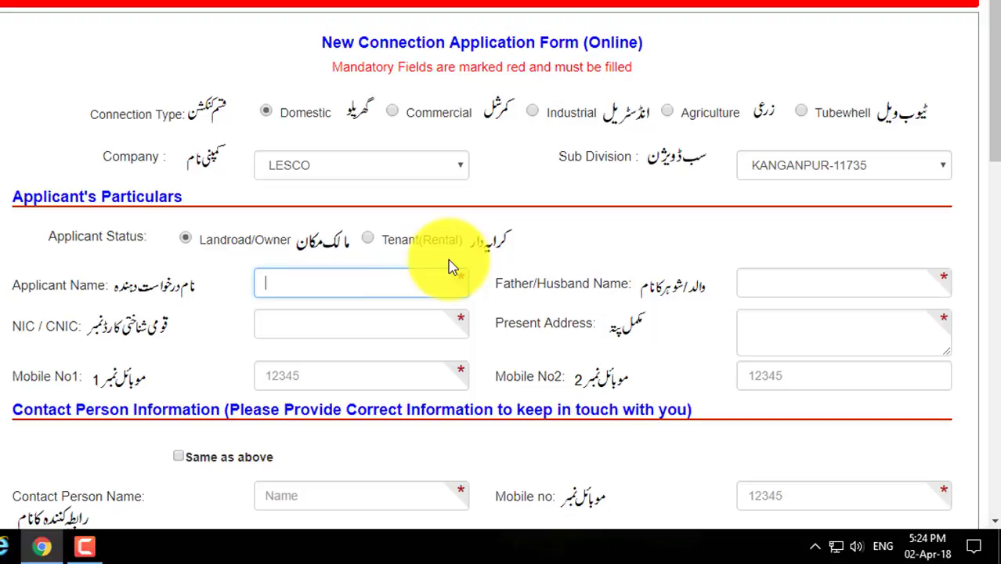
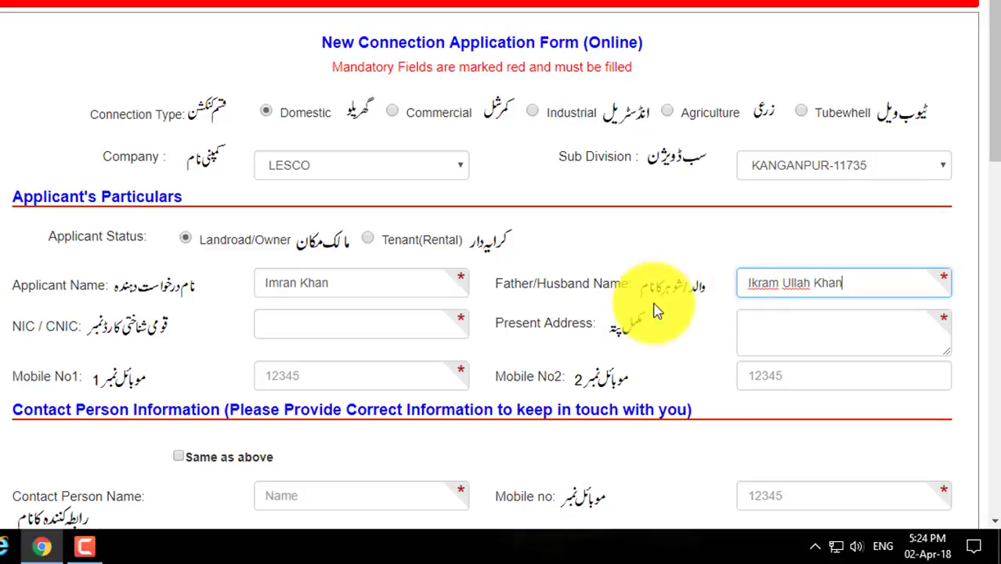
{"action": "left_click", "coordinate": [396, 332]}
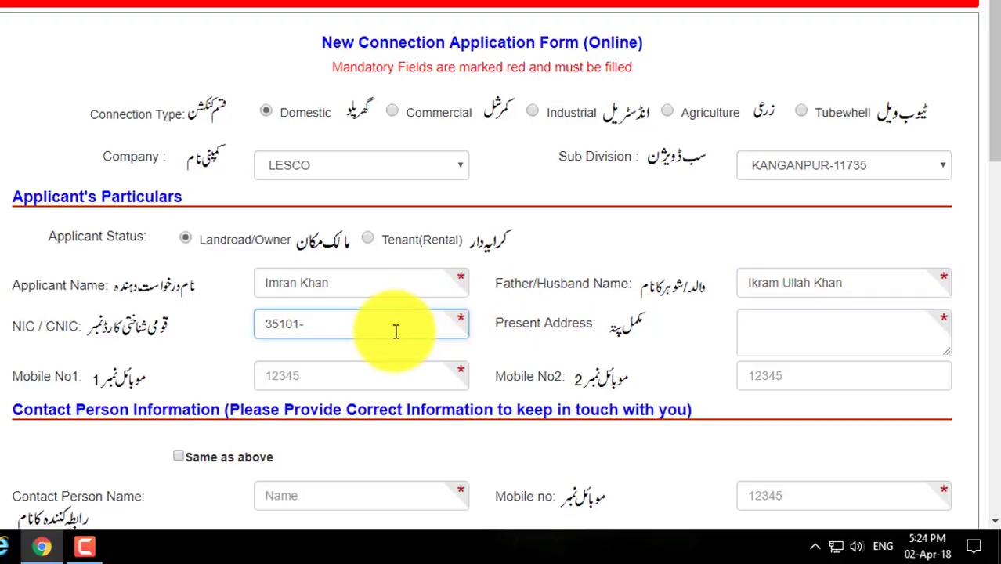
Fill in the applicant's present address and first mobile number
{"action": "left_click", "coordinate": [782, 329]}
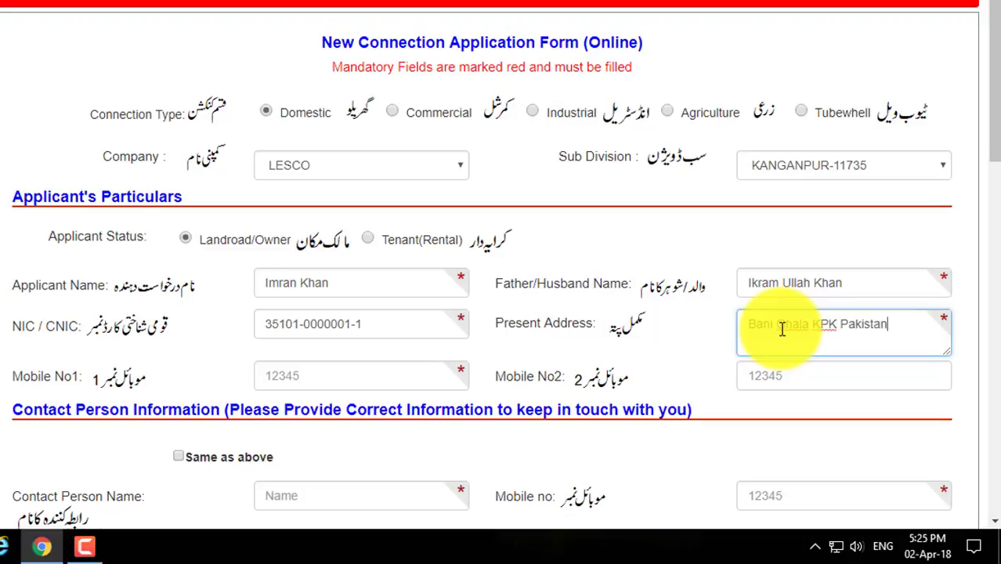
{"action": "left_click", "coordinate": [344, 375]}
{"action": "type", "text": "0360-"}
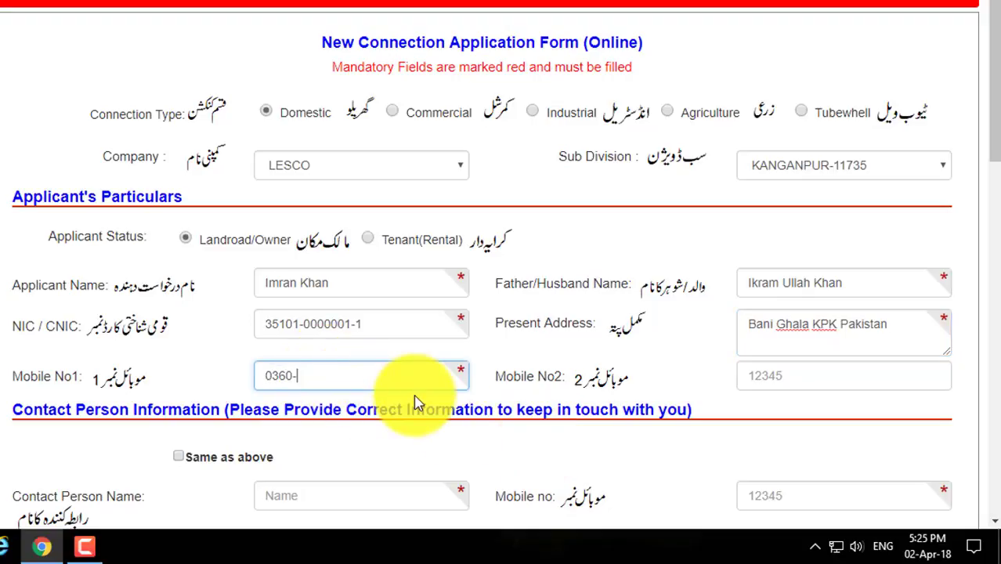
{"action": "type", "text": "1111112"}
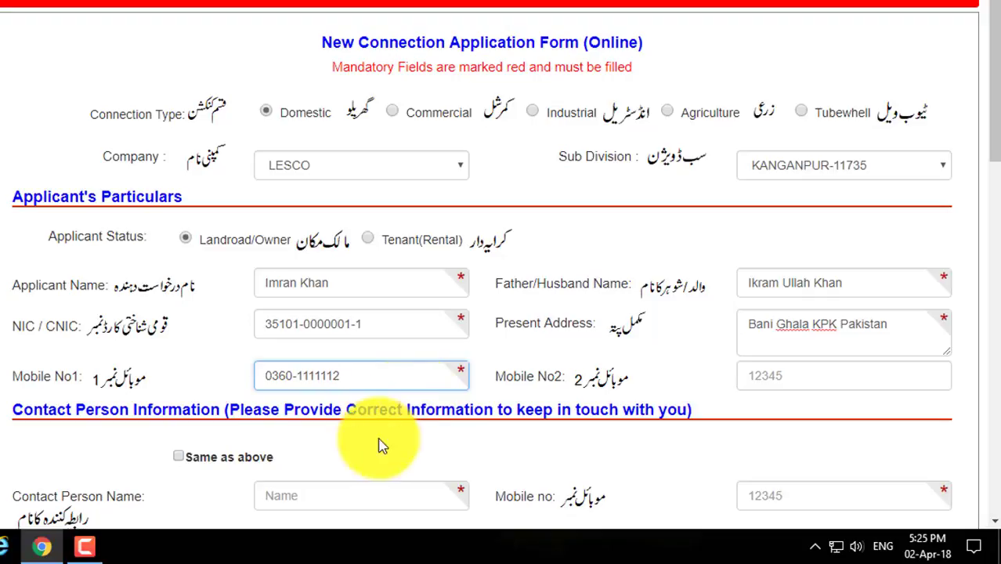
{"action": "left_click", "coordinate": [826, 375]}
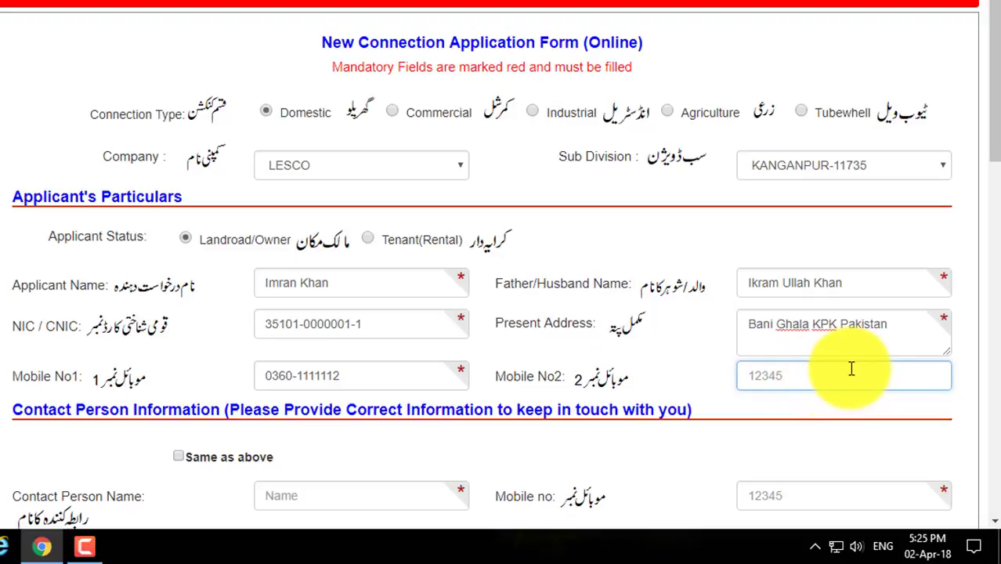
{"action": "scroll", "coordinate": [705, 384], "scroll_direction": "down", "scroll_amount": 1}
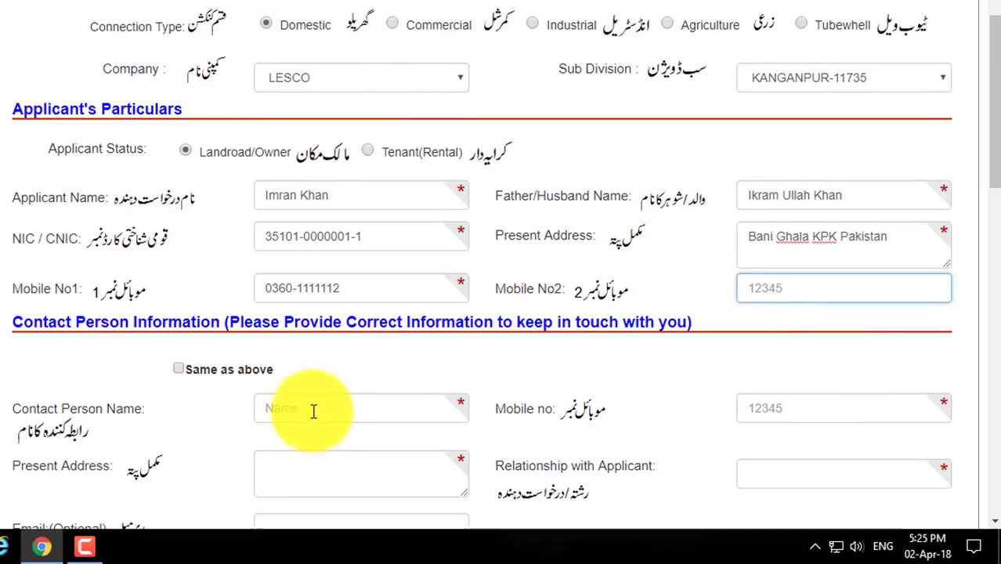
{"action": "scroll", "coordinate": [314, 411], "scroll_direction": "down", "scroll_amount": 2}
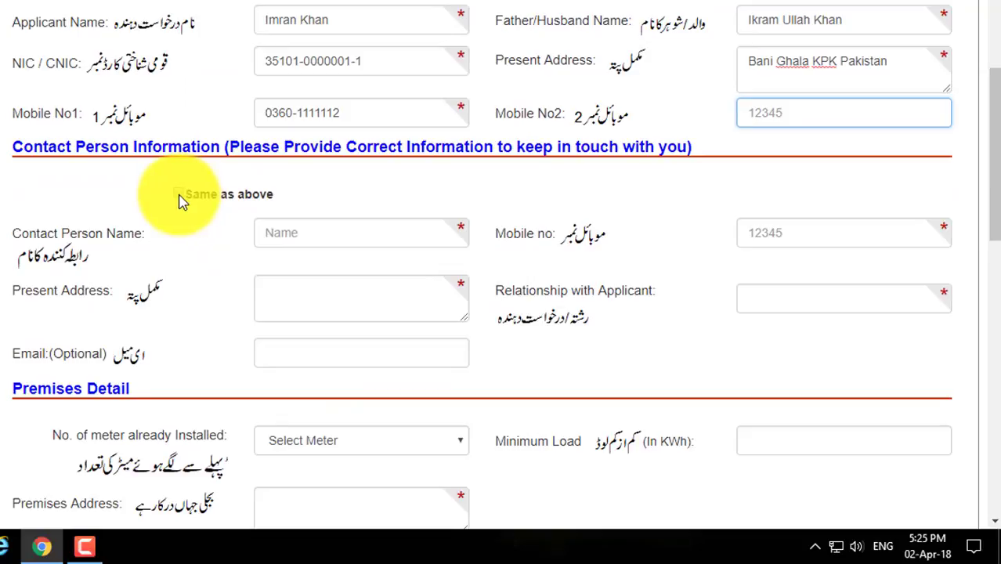
Copy the applicant's details as contact person and set 0 meters already installed
{"action": "left_click", "coordinate": [179, 195]}
{"action": "scroll", "coordinate": [224, 227], "scroll_direction": "down", "scroll_amount": 2}
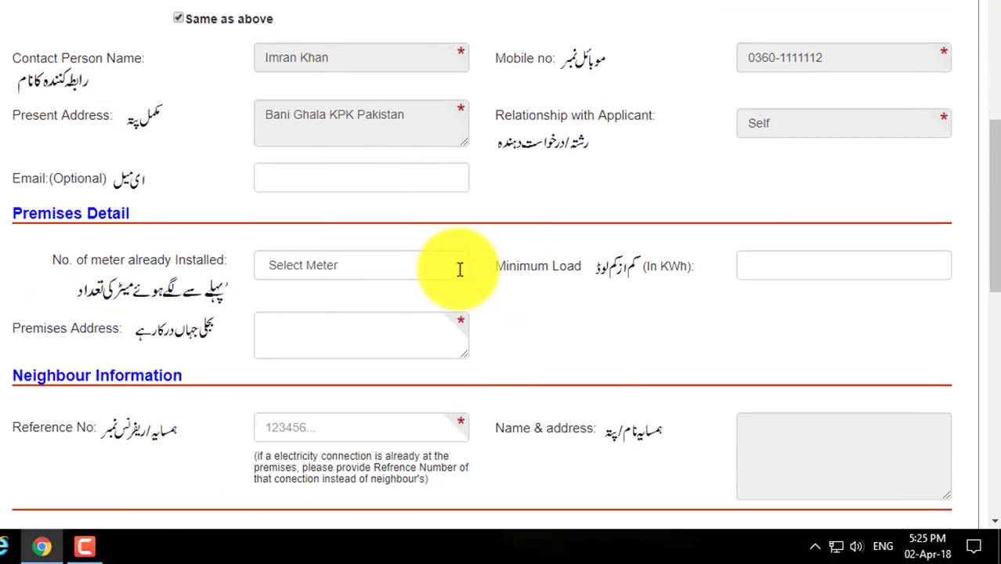
{"action": "left_click", "coordinate": [394, 270]}
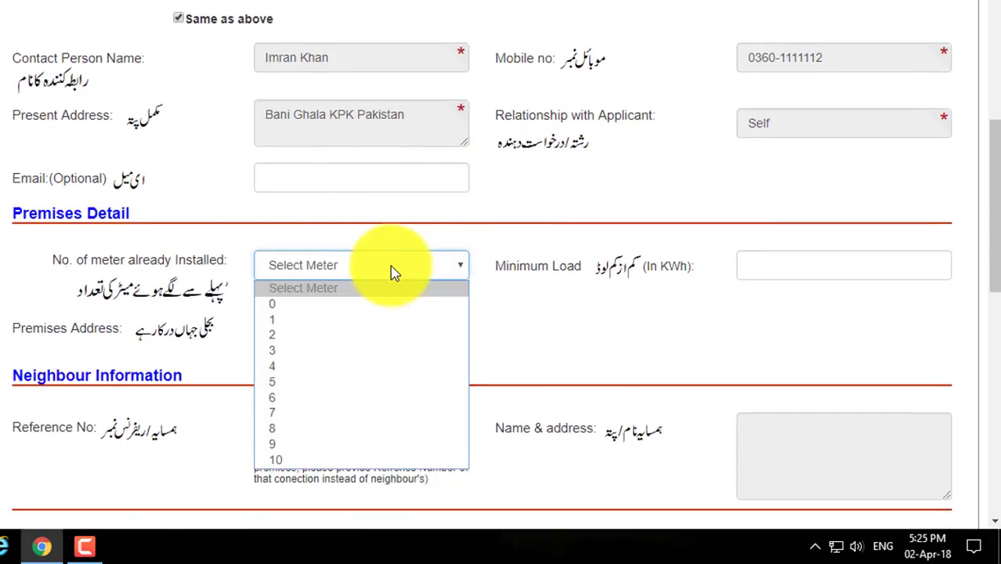
{"action": "left_click", "coordinate": [373, 305]}
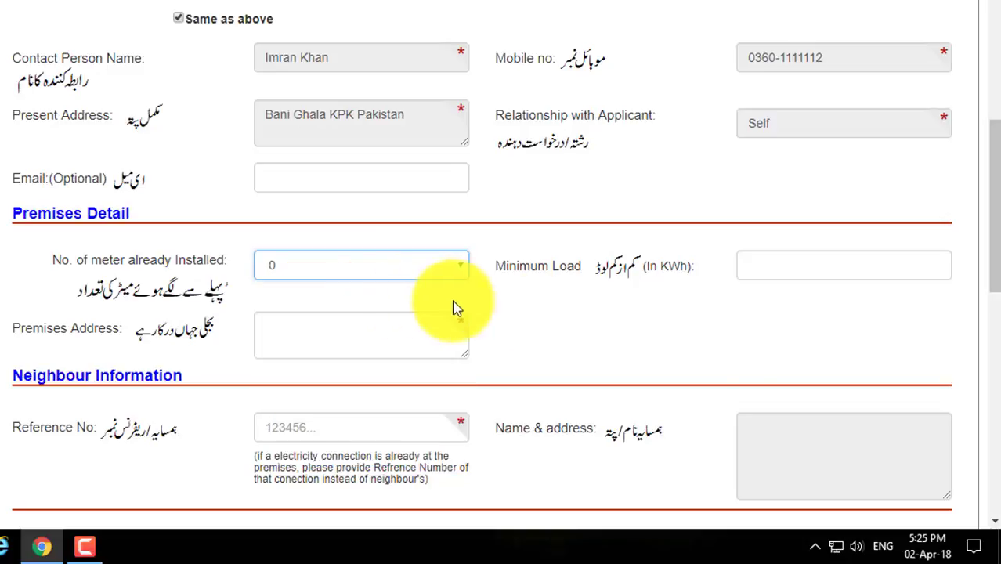
Set the minimum load to 2 KWh and enter the premises address
{"action": "left_click", "coordinate": [785, 265]}
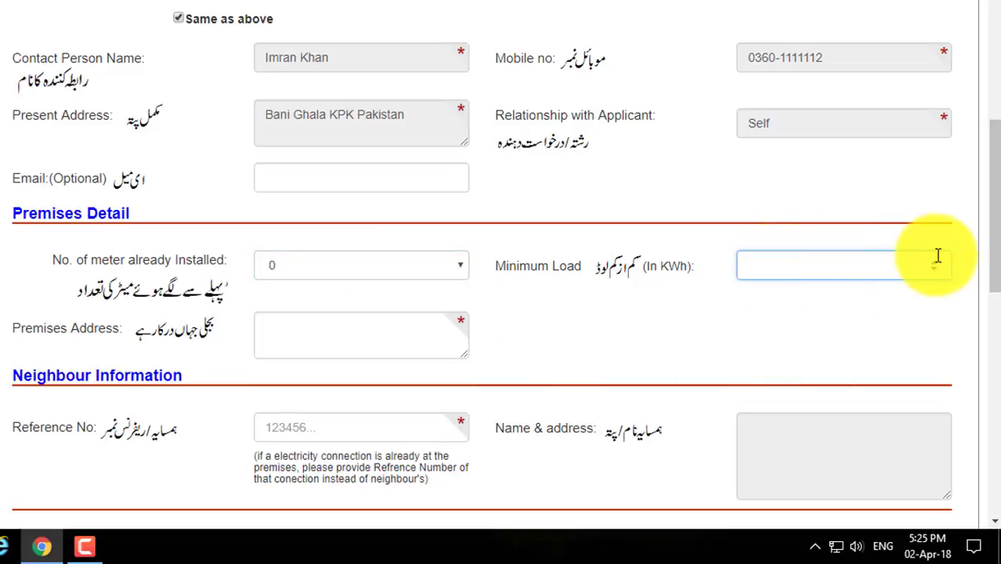
{"action": "type", "text": "1"}
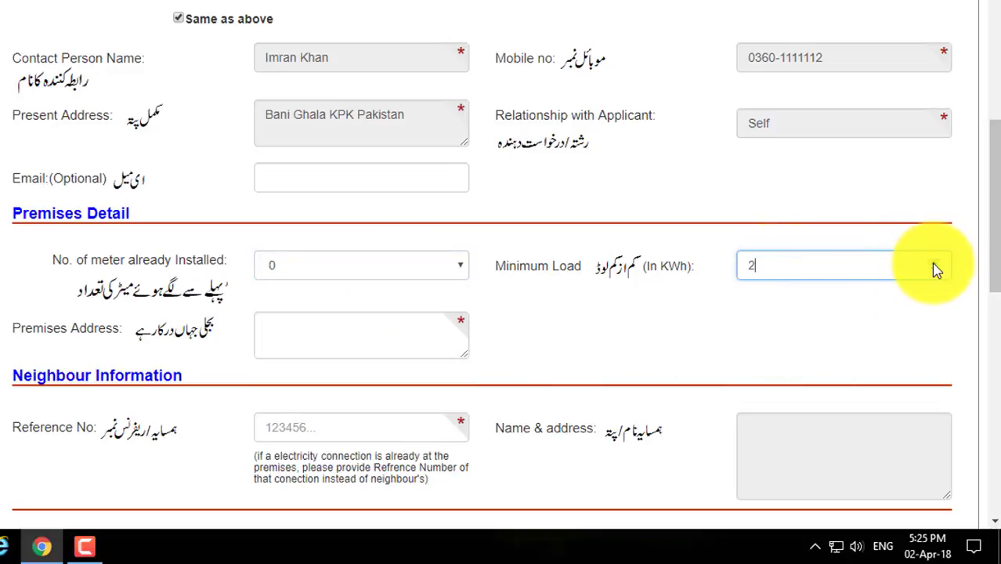
{"action": "left_click", "coordinate": [357, 340]}
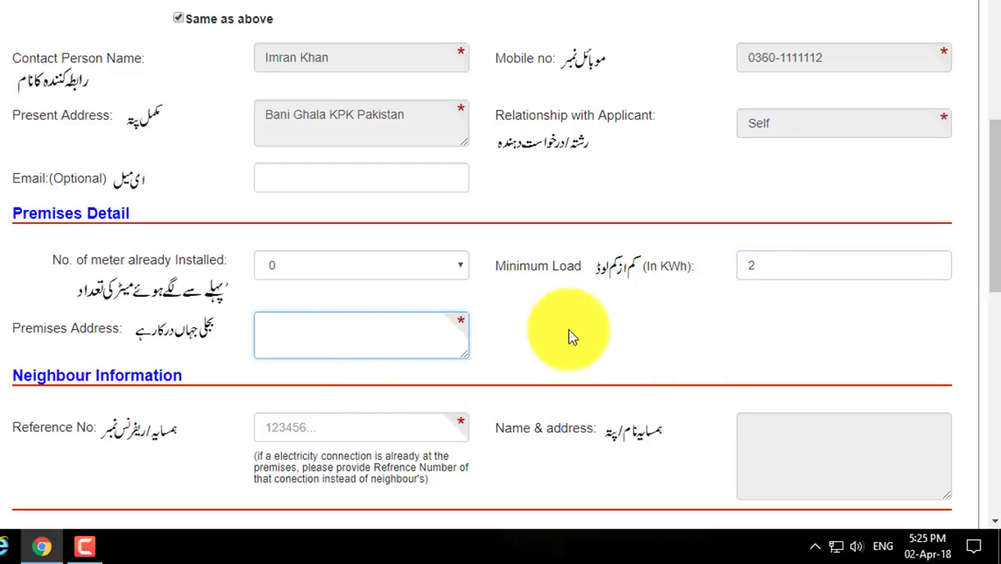
{"action": "type", "text": "Kanganpur Tehsil Chuni"}
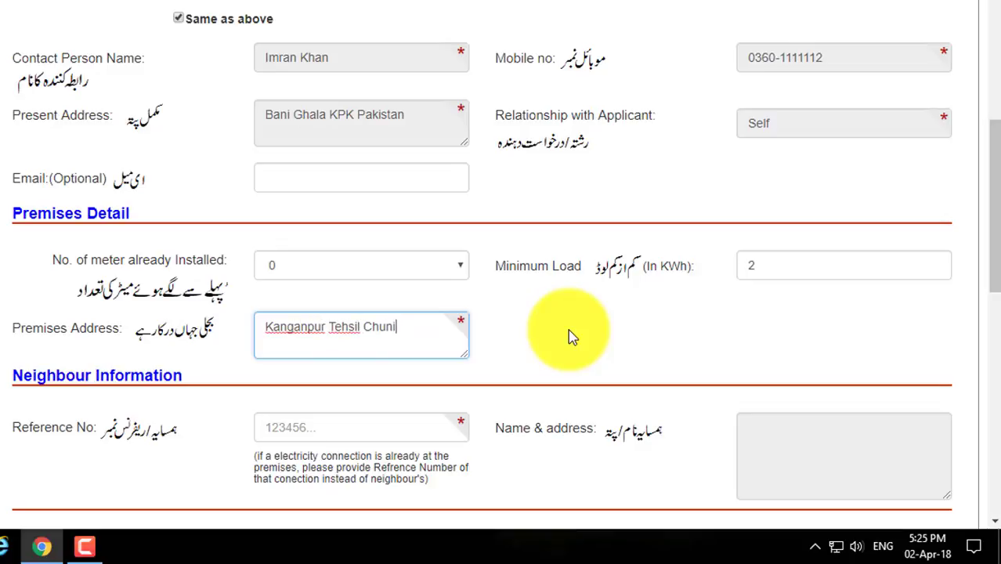
{"action": "type", "text": "an District Kasur"}
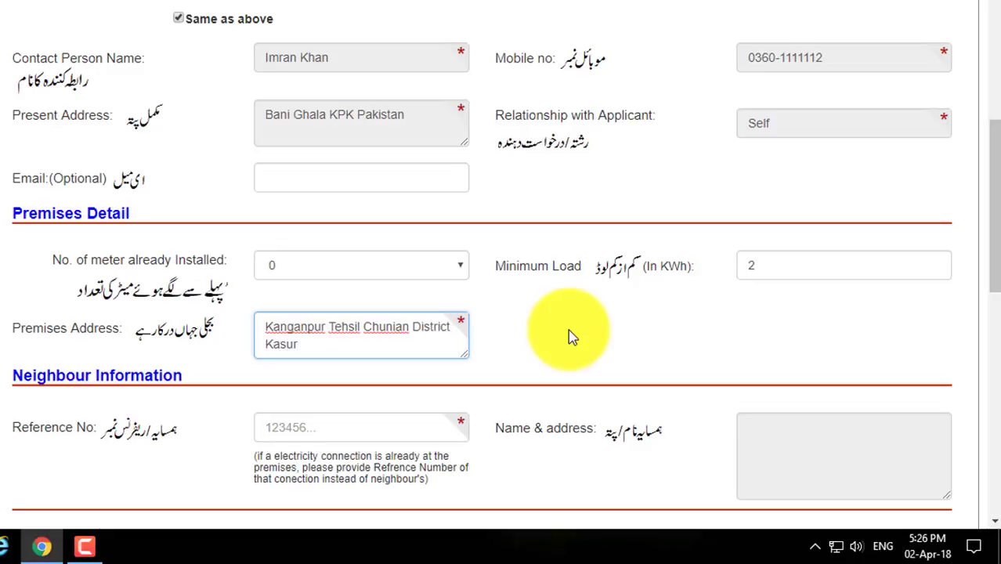
{"action": "scroll", "coordinate": [569, 337], "scroll_direction": "down", "scroll_amount": 1}
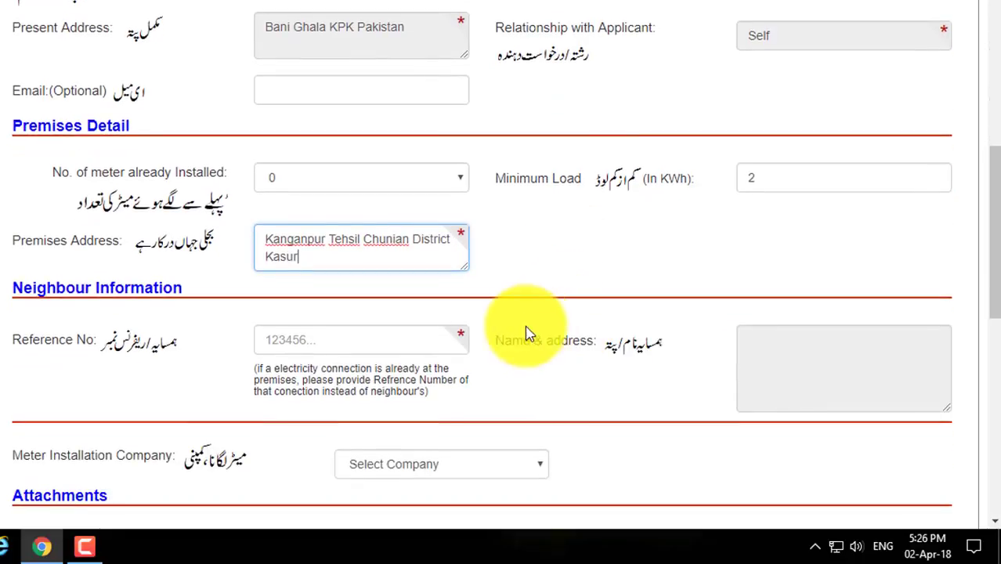
Enter the neighbour's electricity reference number so their name and address auto-fill
{"action": "left_click", "coordinate": [424, 344]}
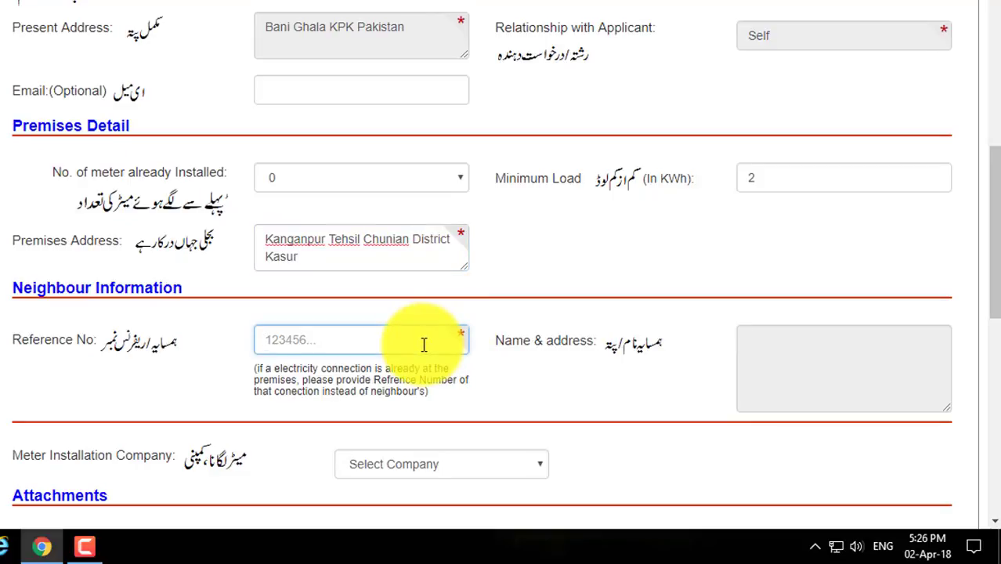
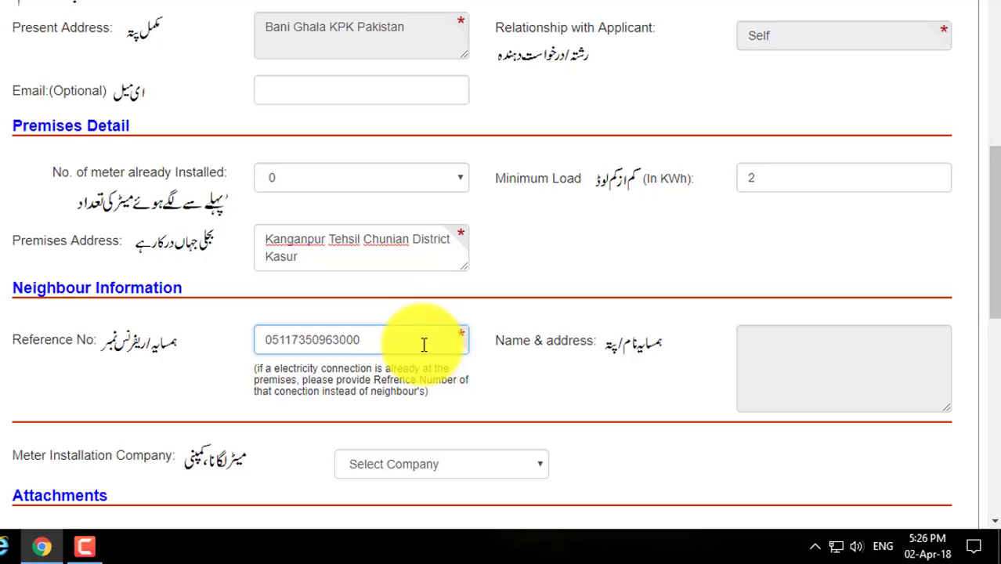
{"action": "key", "text": "Tab"}
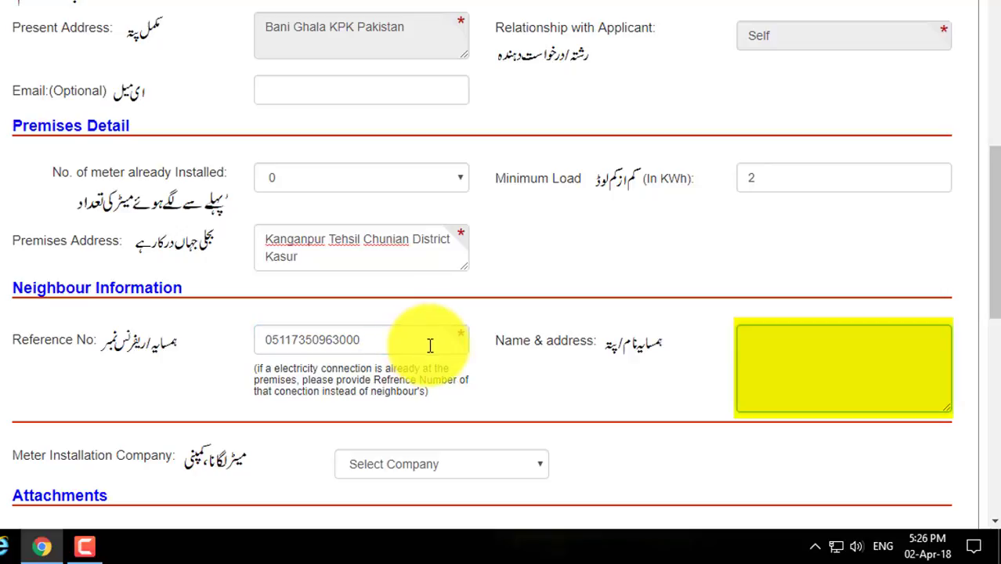
{"action": "left_click", "coordinate": [438, 365]}
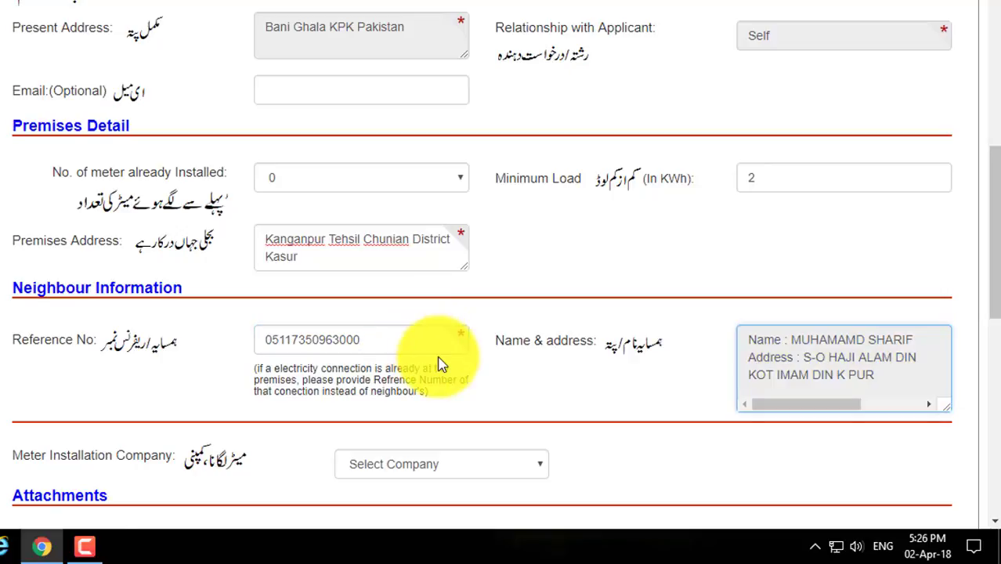
{"action": "scroll", "coordinate": [470, 337], "scroll_direction": "down", "scroll_amount": 1}
{"action": "scroll", "coordinate": [487, 319], "scroll_direction": "down", "scroll_amount": 3}
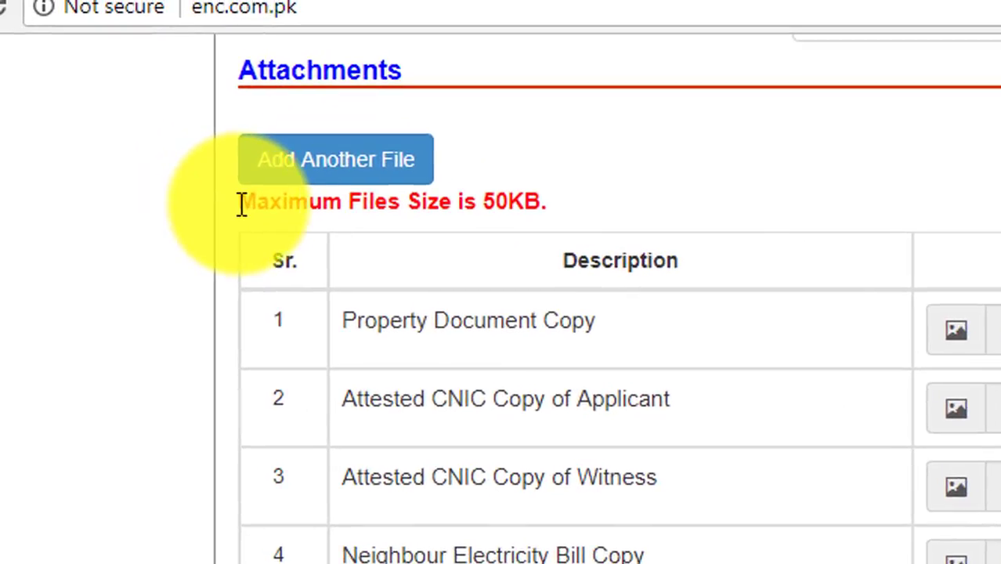
Check the 50KB file-size limit and start choosing the Property Document Copy file
{"action": "left_click_drag", "start_coordinate": [13, 224], "coordinate": [175, 226]}
{"action": "left_click_drag", "start_coordinate": [519, 208], "coordinate": [671, 246]}
{"action": "left_click", "coordinate": [621, 223]}
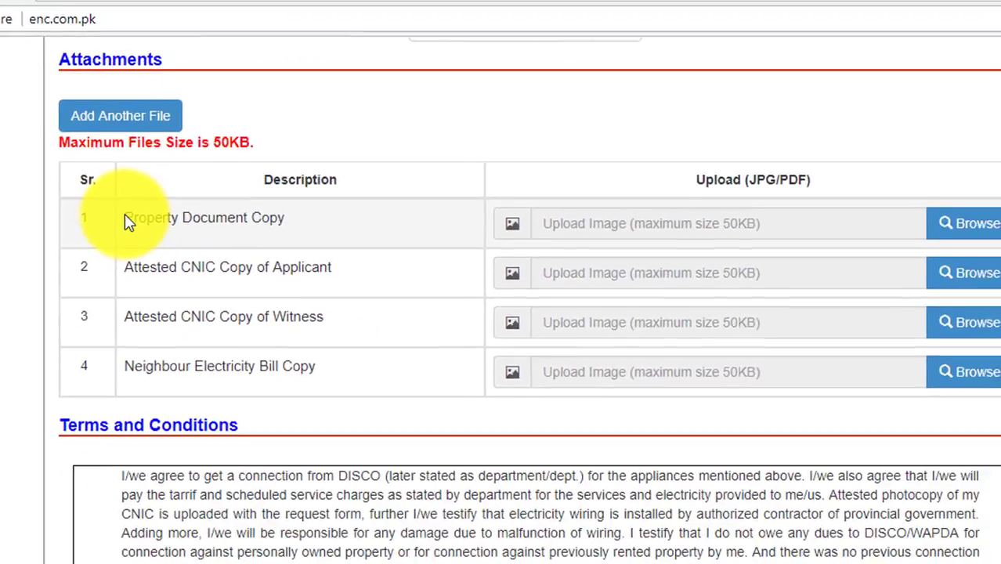
{"action": "left_click_drag", "start_coordinate": [342, 320], "coordinate": [486, 337]}
{"action": "left_click_drag", "start_coordinate": [198, 221], "coordinate": [269, 224]}
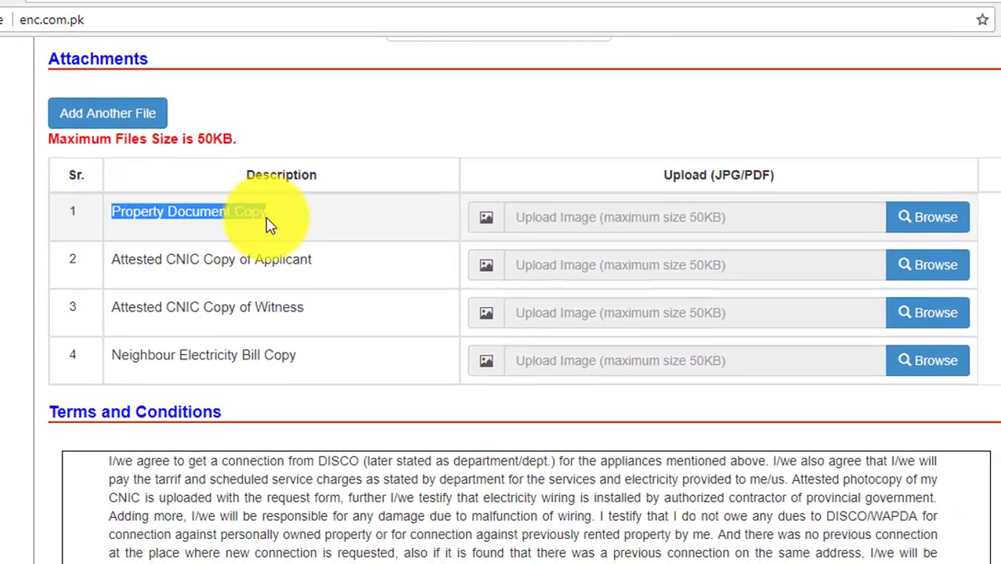
{"action": "left_click", "coordinate": [291, 228]}
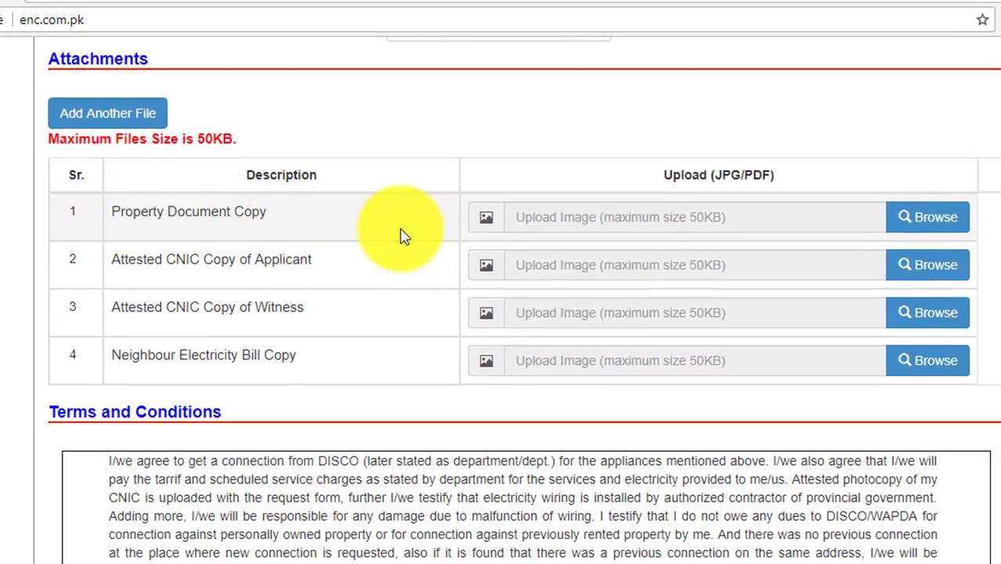
Attach LAND RECORD FARD as the Property Document Copy
{"action": "left_click", "coordinate": [910, 223]}
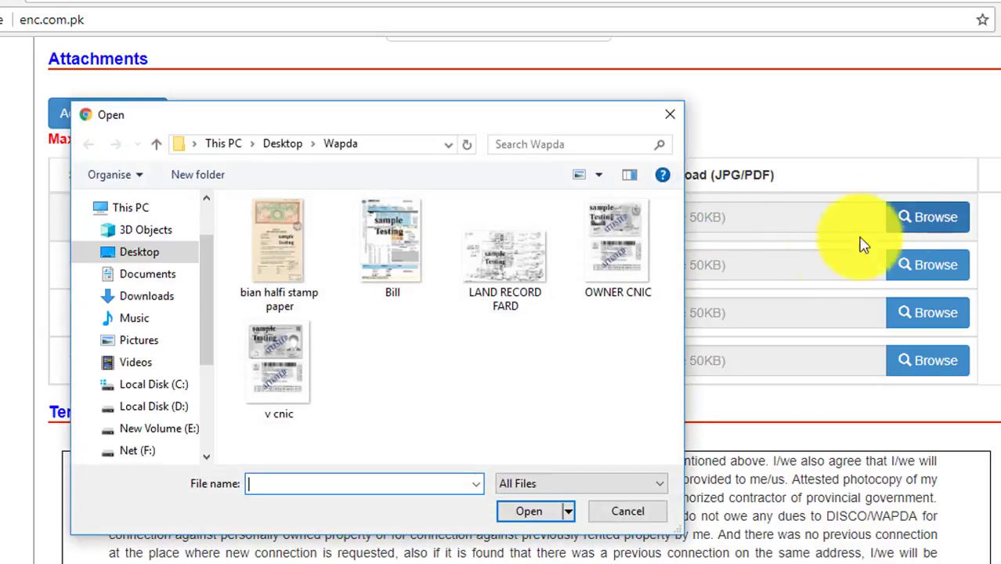
{"action": "left_click", "coordinate": [506, 287]}
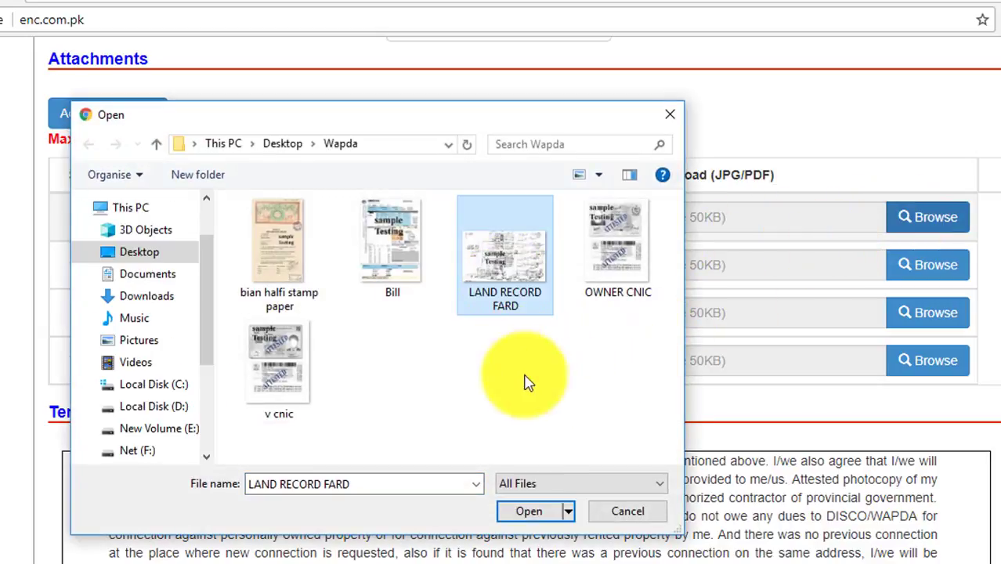
{"action": "left_click", "coordinate": [538, 512]}
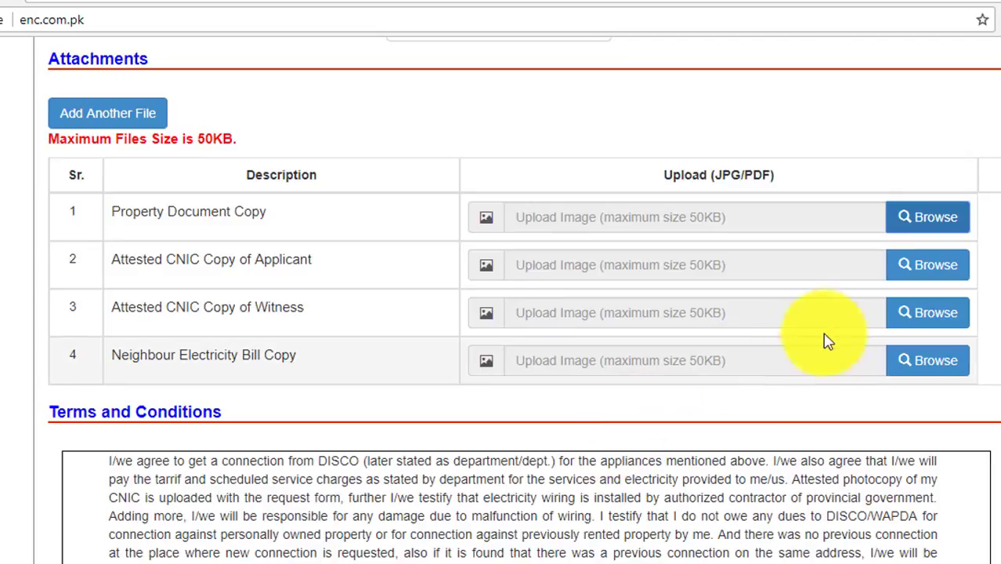
{"action": "left_click_drag", "start_coordinate": [109, 271], "coordinate": [916, 268]}
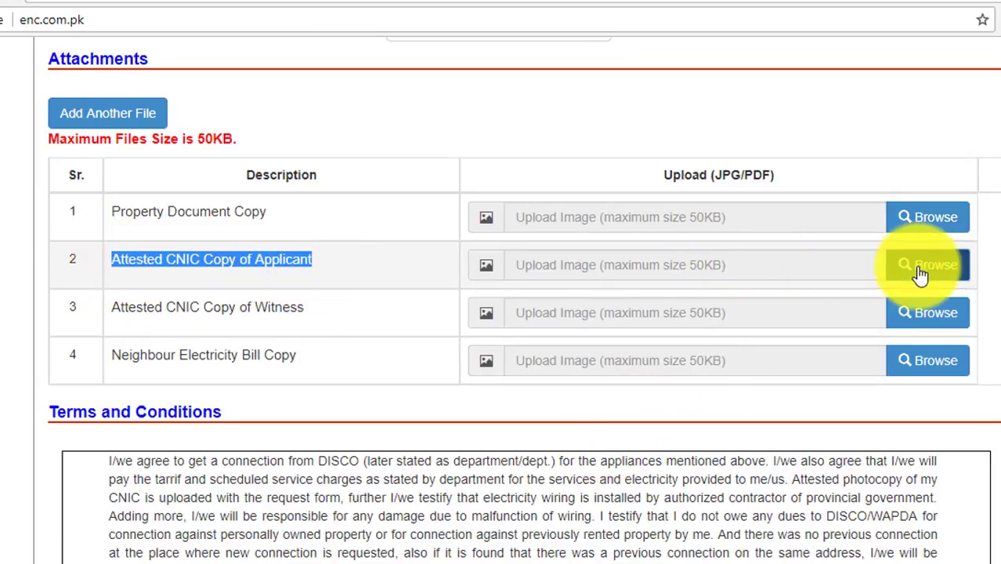
Attach OWNER CNIC and v cnic images to the applicant and witness CNIC rows
{"action": "left_click", "coordinate": [917, 268]}
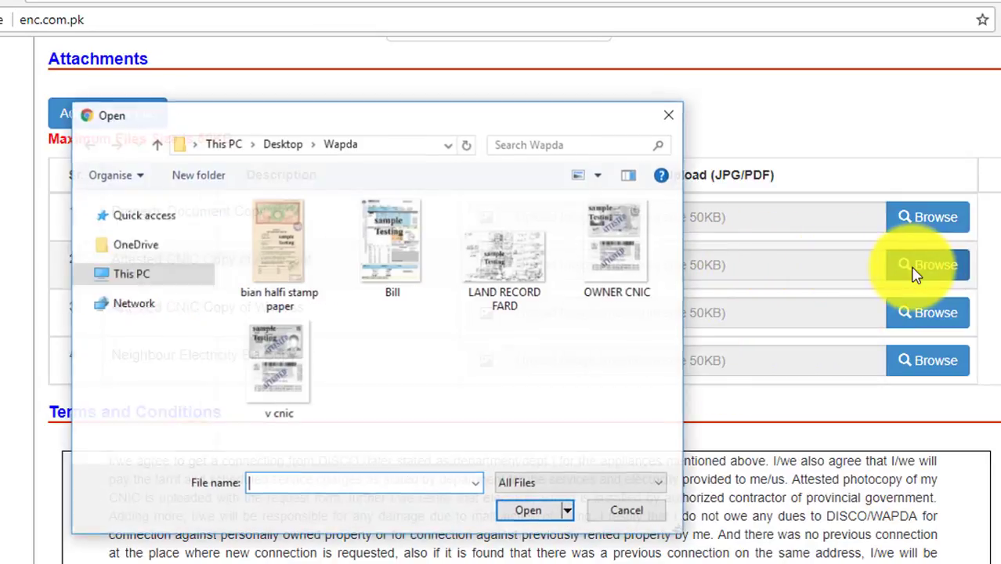
{"action": "left_click", "coordinate": [615, 249]}
{"action": "left_click", "coordinate": [531, 512]}
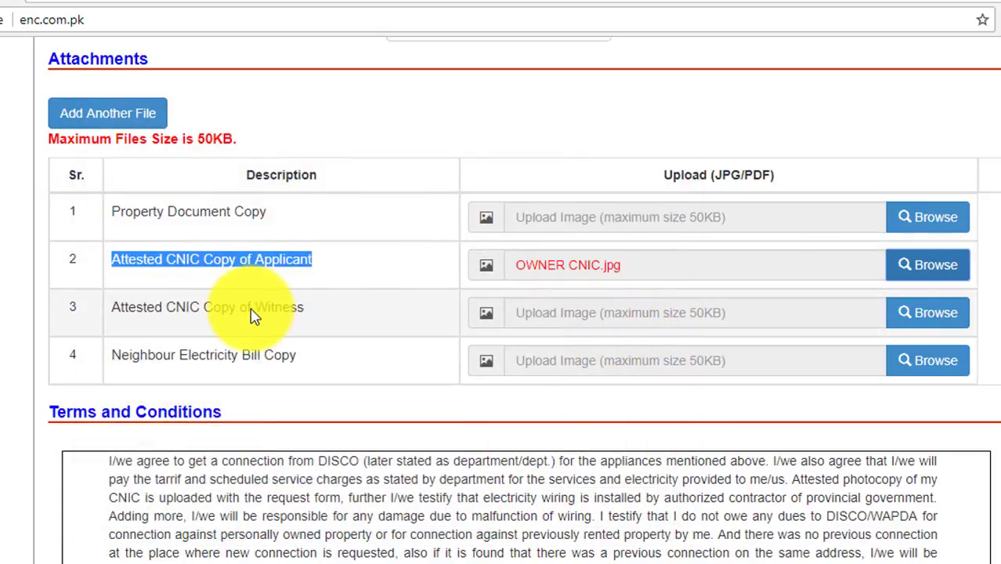
{"action": "left_click_drag", "start_coordinate": [114, 307], "coordinate": [905, 325]}
{"action": "left_click", "coordinate": [904, 324]}
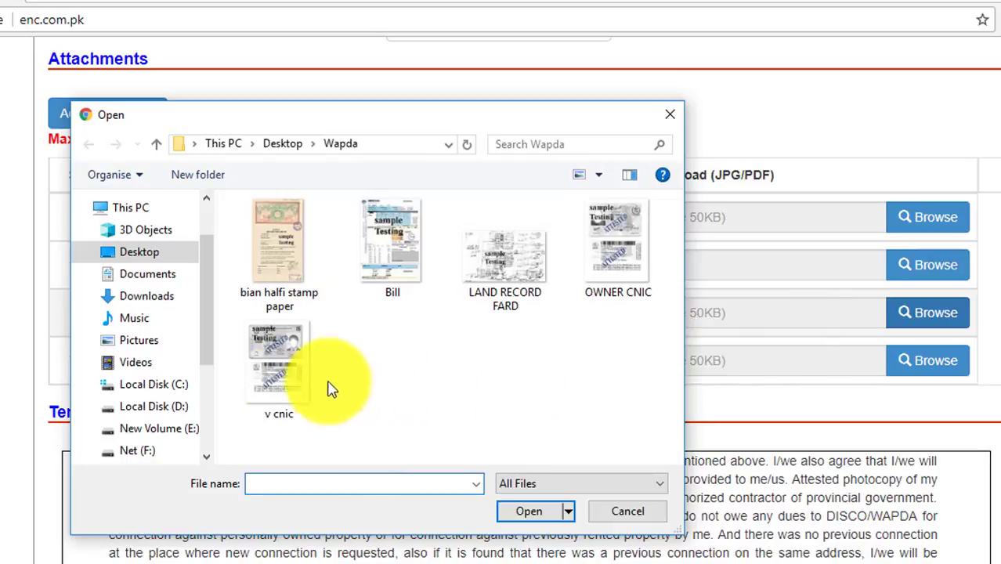
{"action": "left_click", "coordinate": [321, 383]}
{"action": "left_click", "coordinate": [520, 513]}
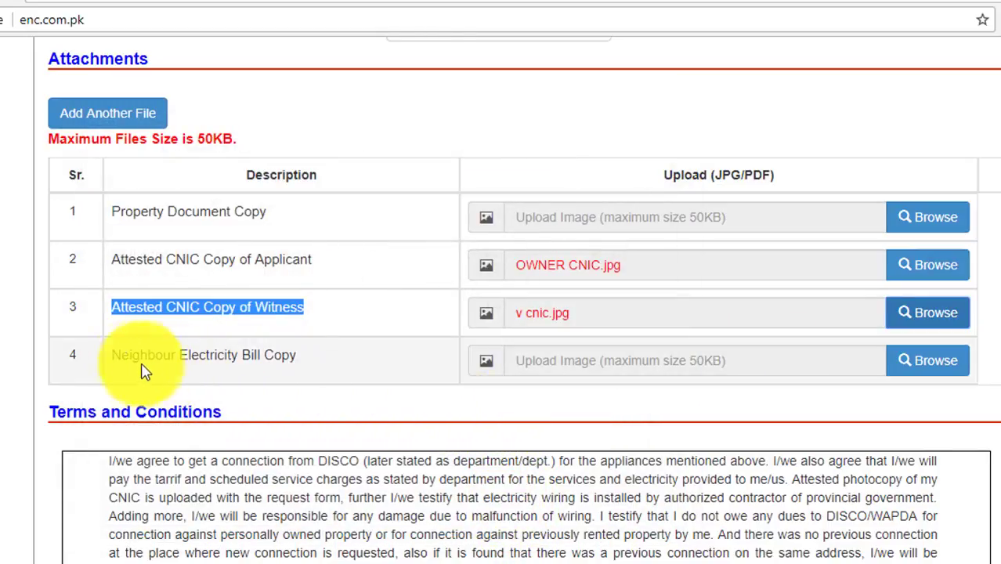
Attach Bill.JPG to the neighbour electricity bill row
{"action": "left_click_drag", "start_coordinate": [121, 356], "coordinate": [298, 359]}
{"action": "left_click_drag", "start_coordinate": [282, 357], "coordinate": [915, 369]}
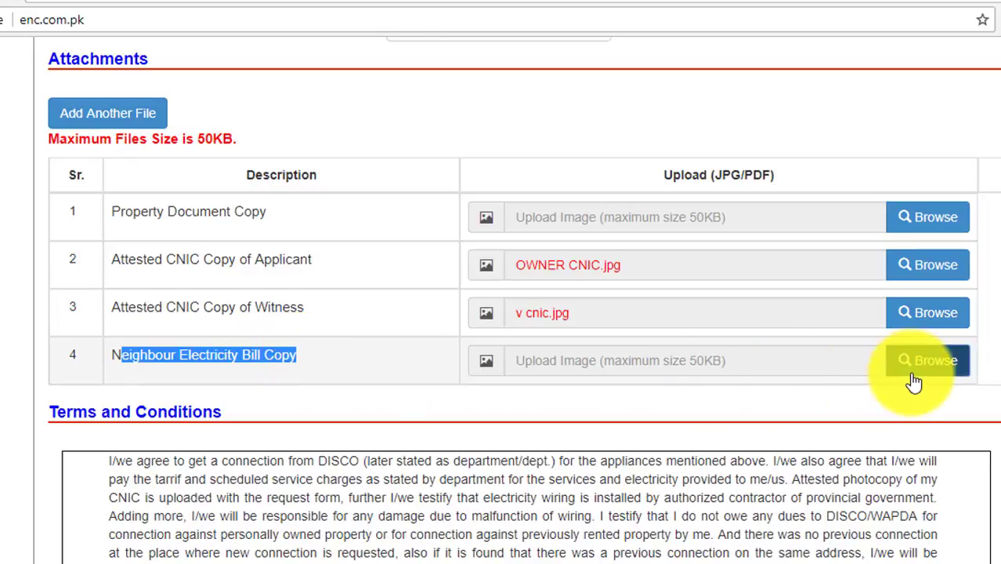
{"action": "left_click", "coordinate": [914, 369]}
{"action": "left_click", "coordinate": [394, 271]}
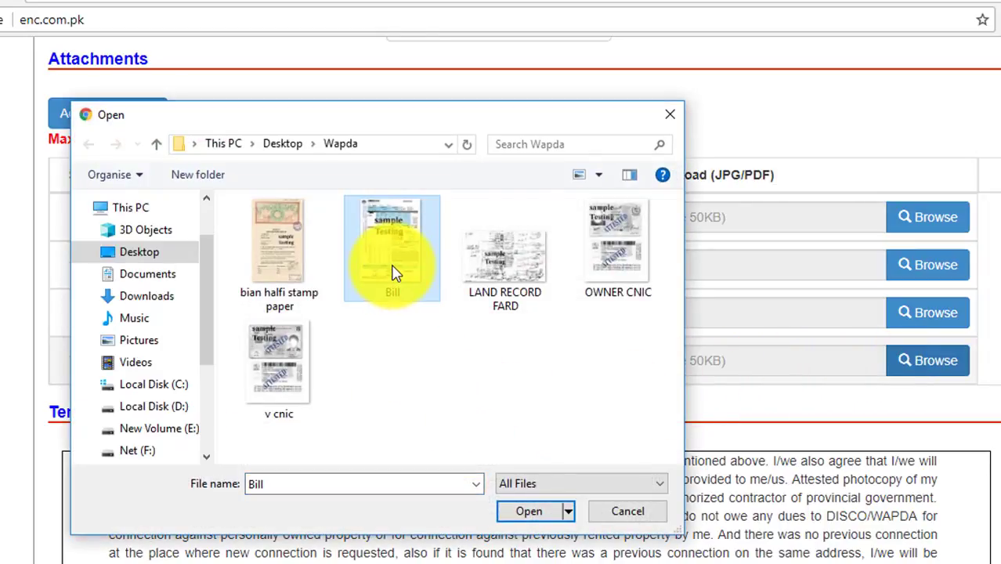
{"action": "left_click", "coordinate": [540, 516]}
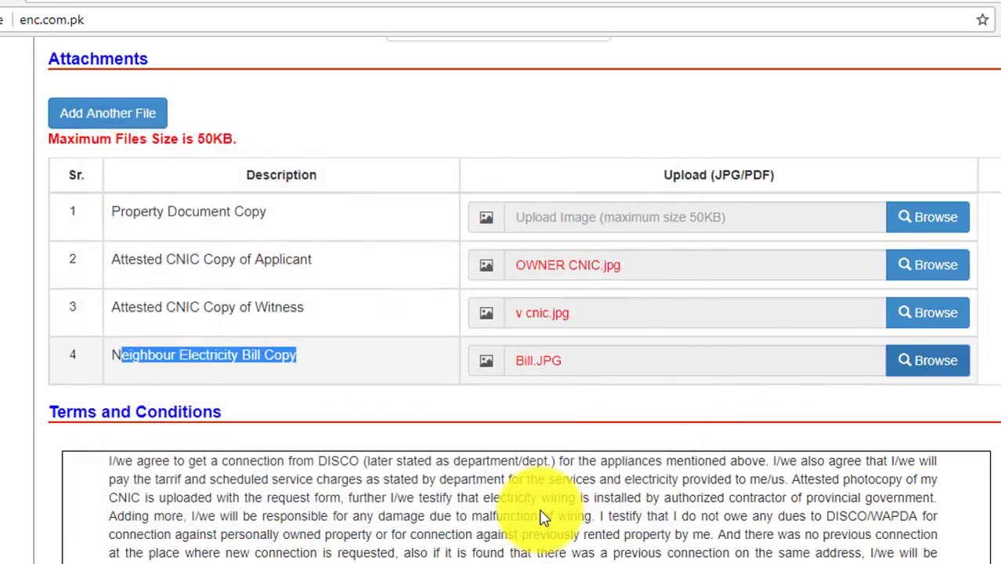
Add a fifth attachment row described as 'Bian e Halfi'
{"action": "left_click", "coordinate": [374, 396]}
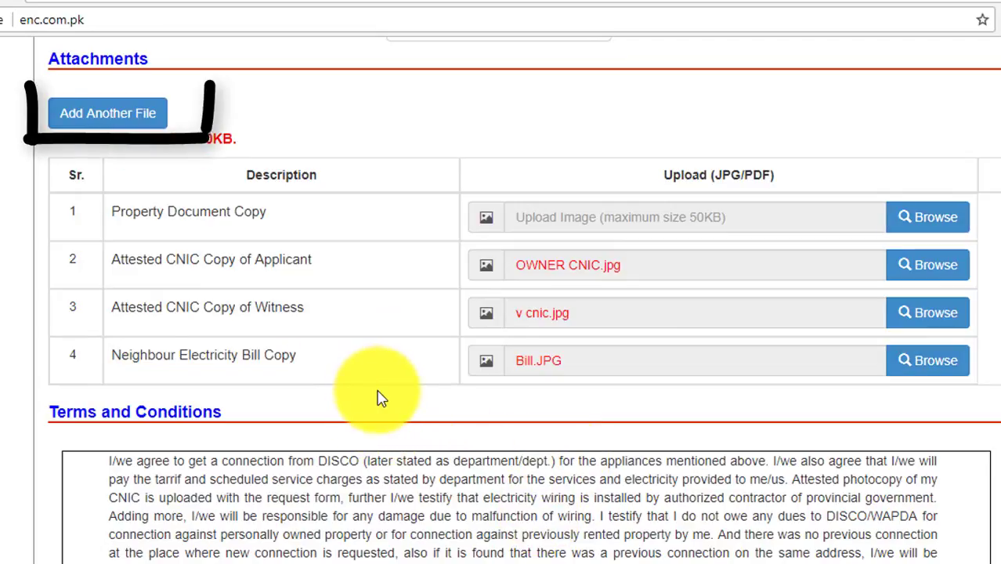
{"action": "left_click", "coordinate": [132, 114]}
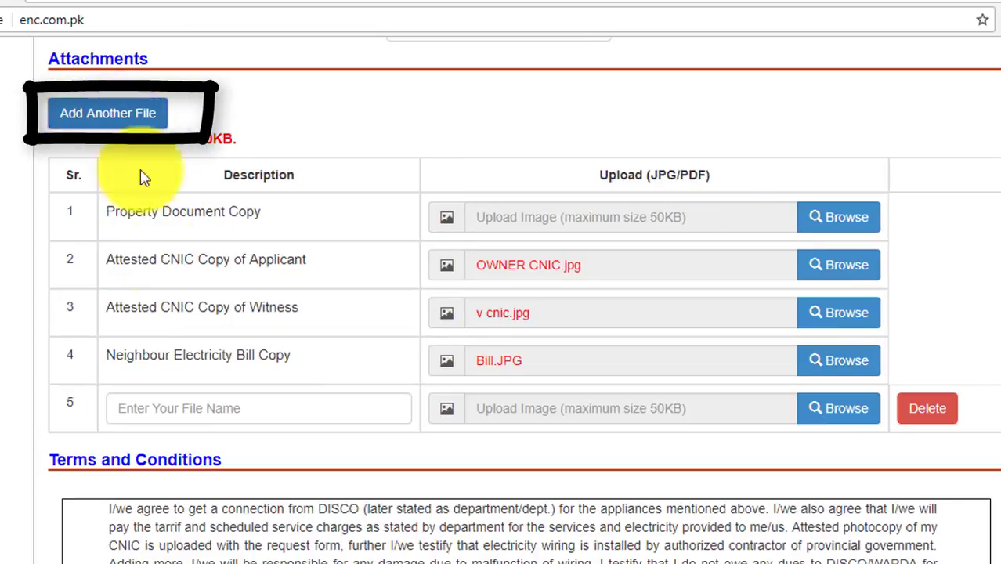
{"action": "left_click", "coordinate": [203, 416]}
{"action": "type", "text": "Bi"}
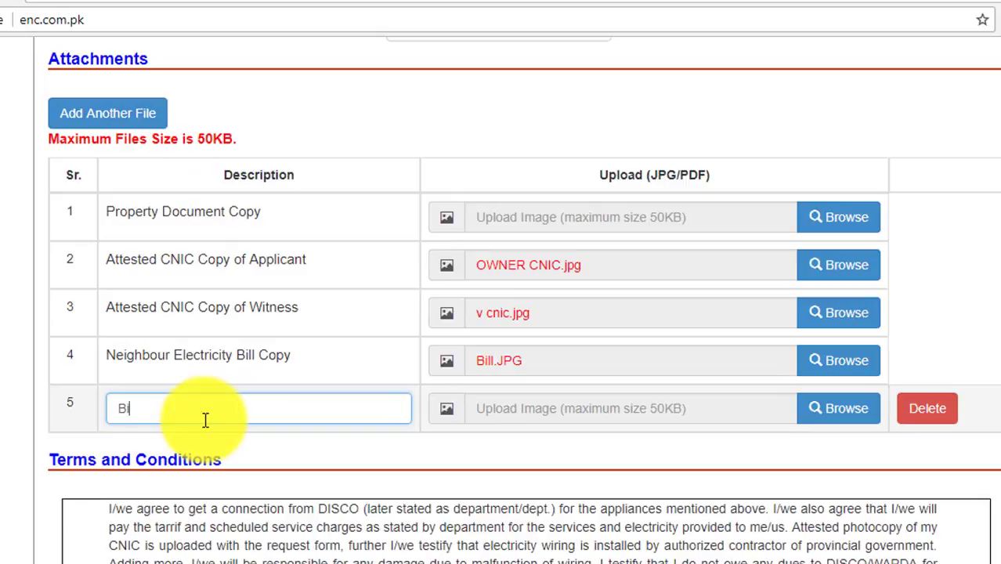
{"action": "type", "text": "an"}
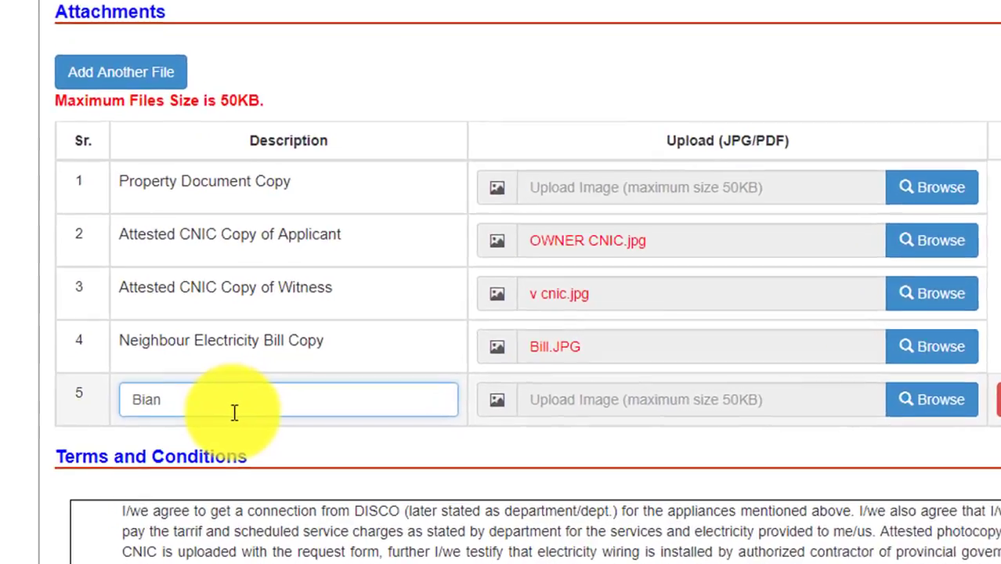
{"action": "type", "text": " e Halfi"}
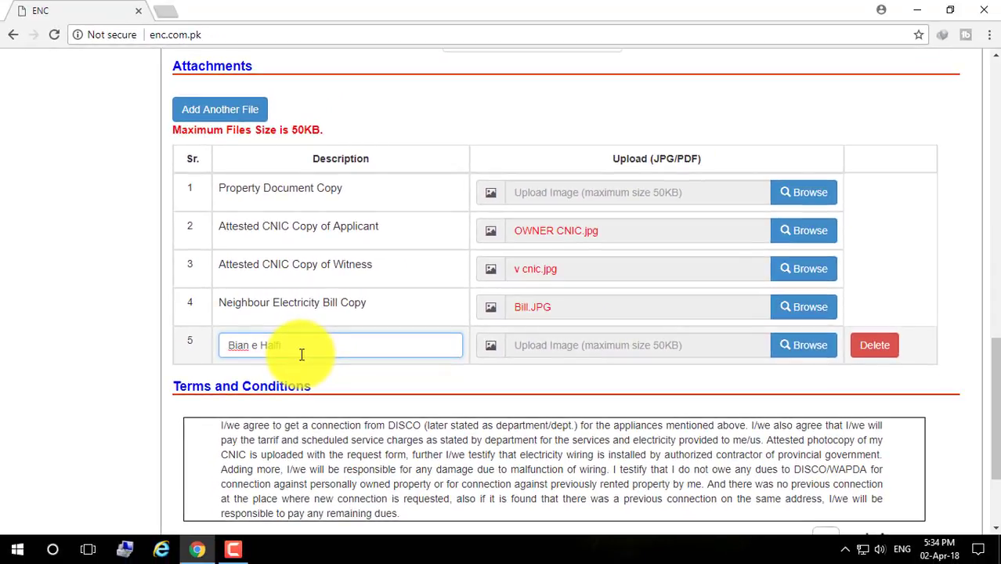
{"action": "left_click", "coordinate": [581, 351]}
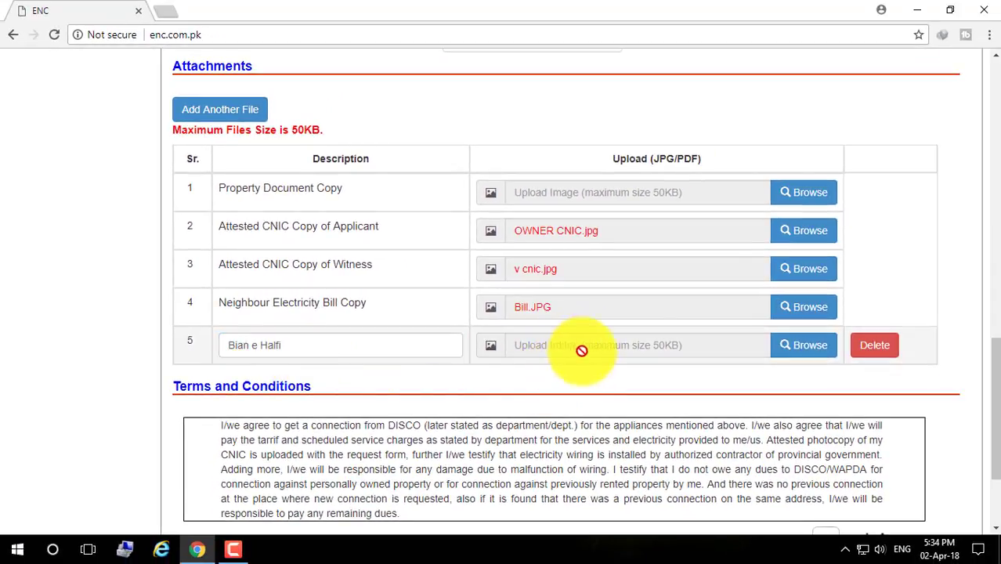
Upload bian halfi stamp paper.jpg to the Bian e Halfi row
{"action": "left_click", "coordinate": [793, 355]}
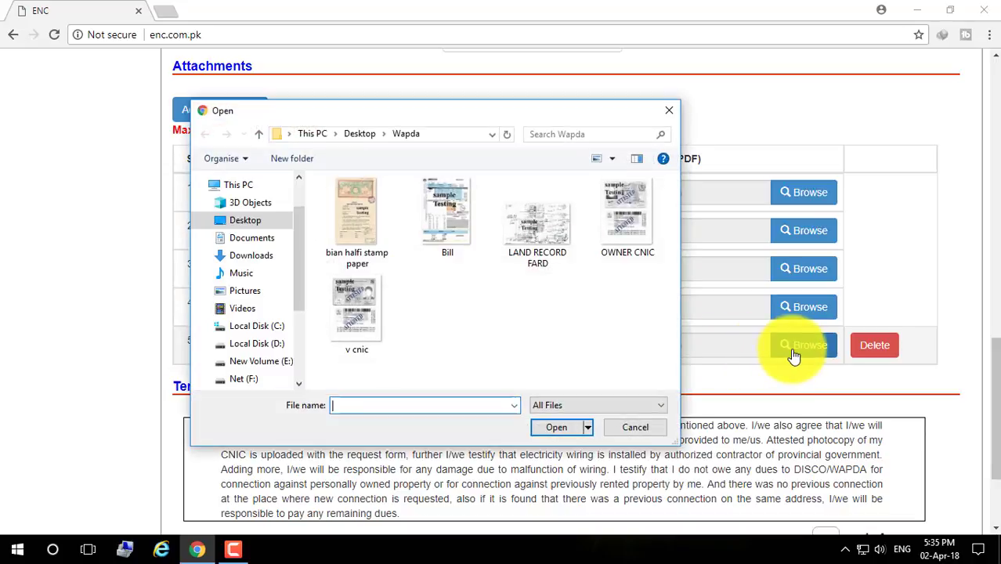
{"action": "left_click", "coordinate": [365, 237]}
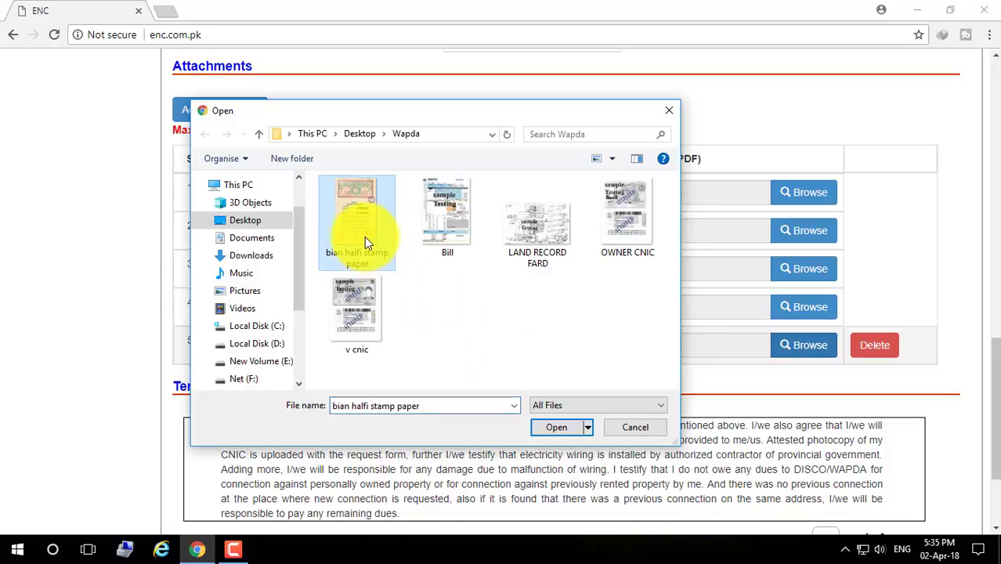
{"action": "left_click", "coordinate": [555, 427]}
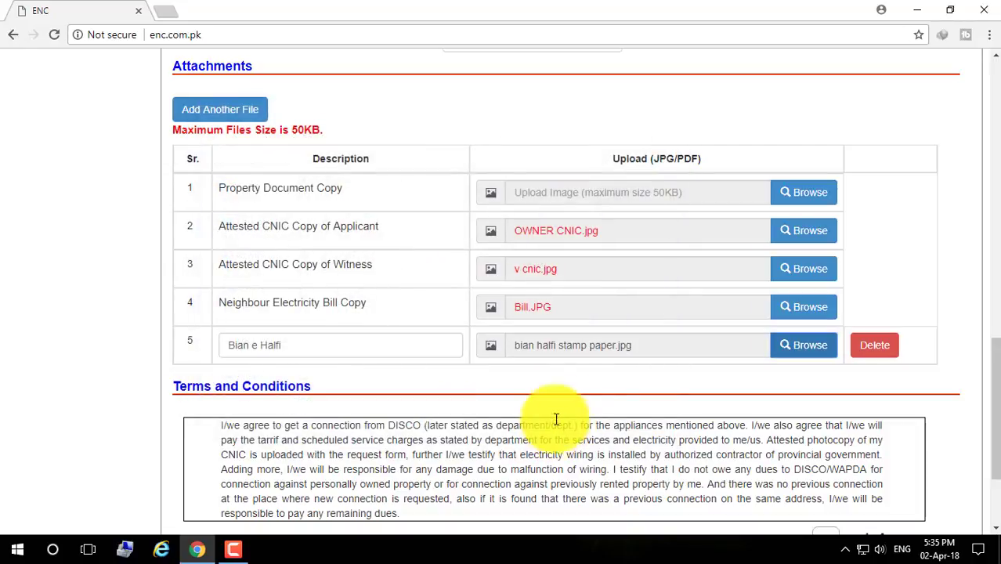
{"action": "scroll", "coordinate": [576, 402], "scroll_direction": "down", "scroll_amount": 2}
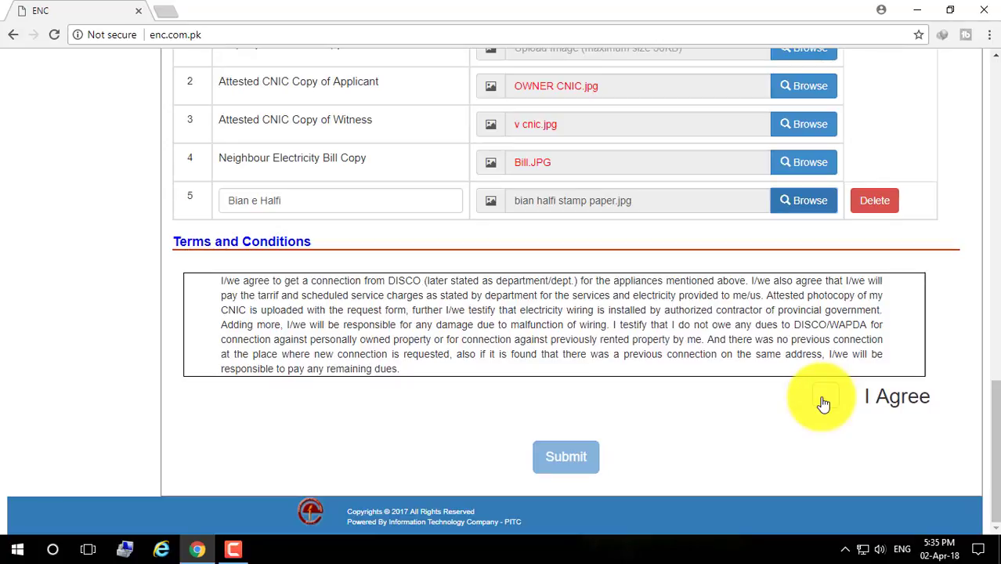
Tick I Agree, enter and send the displayed captcha code, then submit the application
{"action": "left_click", "coordinate": [823, 402]}
{"action": "scroll", "coordinate": [698, 409], "scroll_direction": "down", "scroll_amount": 2}
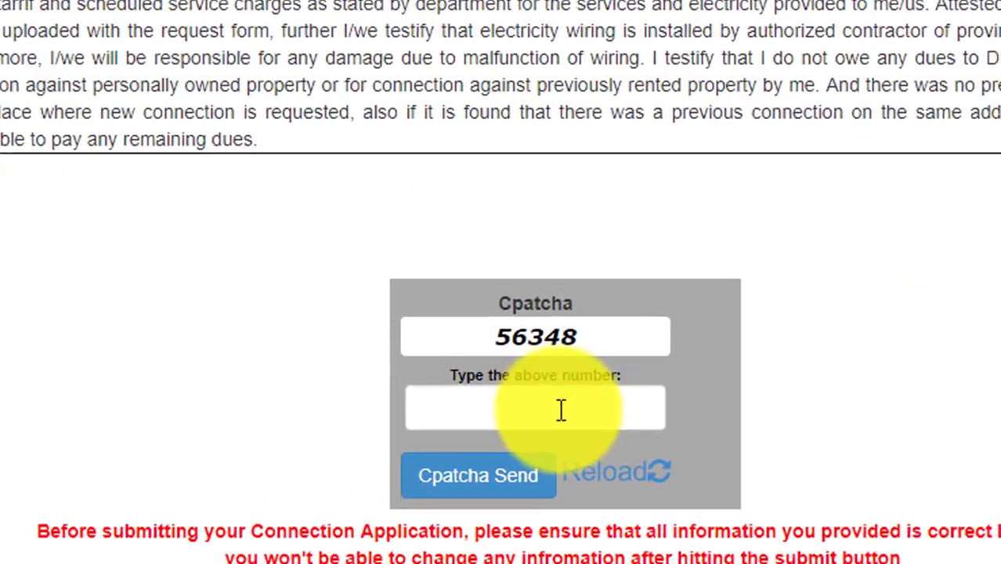
{"action": "left_click", "coordinate": [563, 369]}
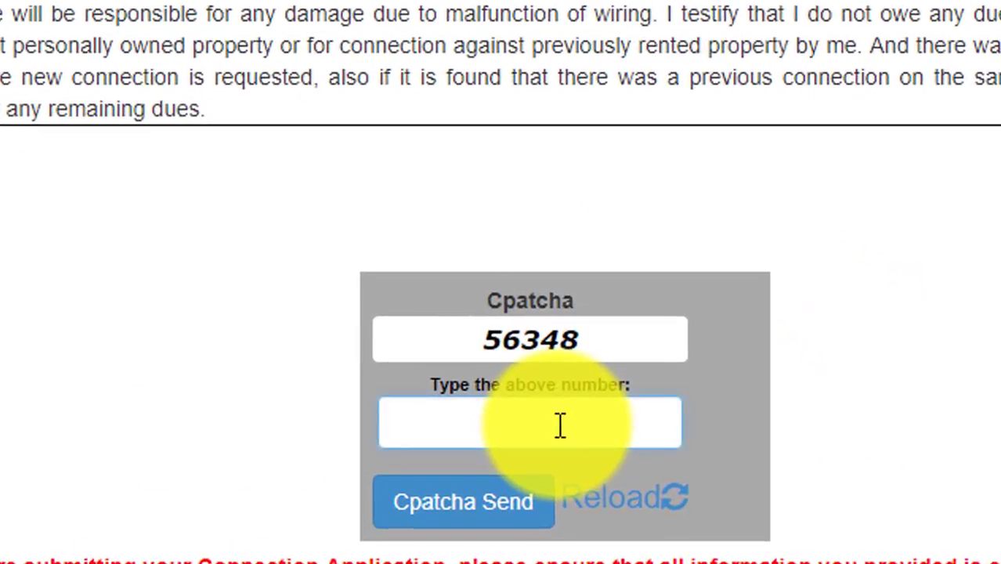
{"action": "type", "text": "56"}
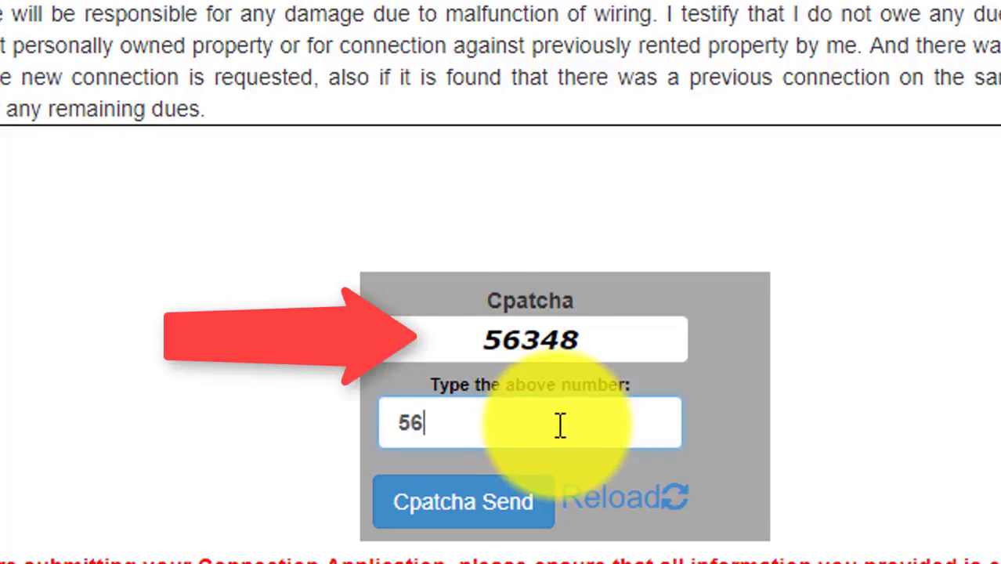
{"action": "type", "text": "348"}
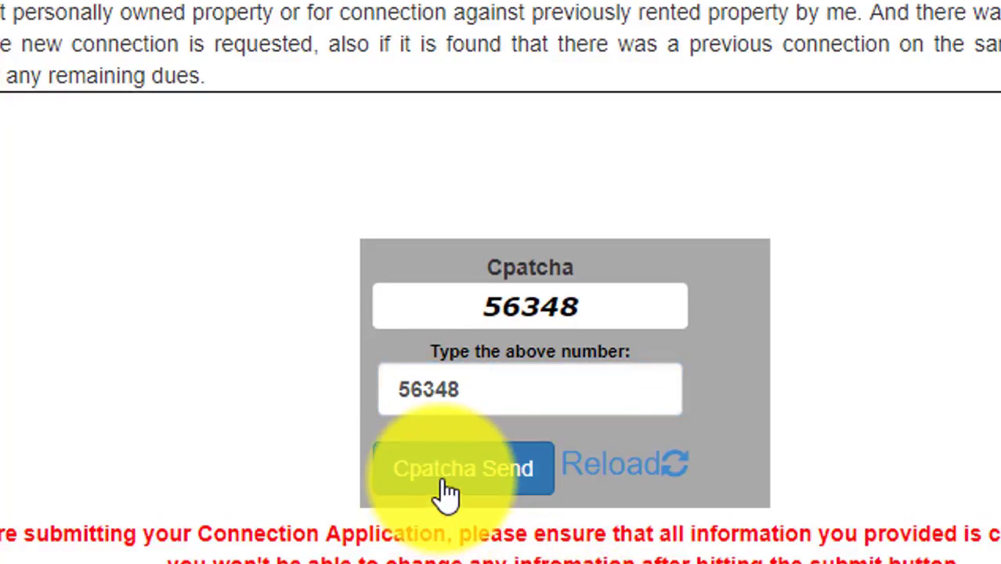
{"action": "left_click", "coordinate": [447, 492]}
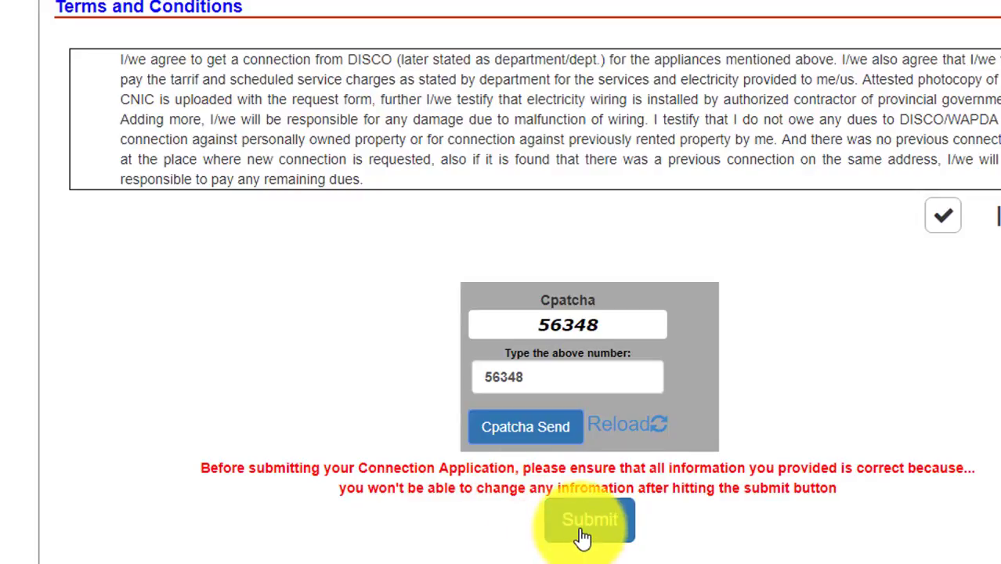
{"action": "left_click", "coordinate": [583, 533]}
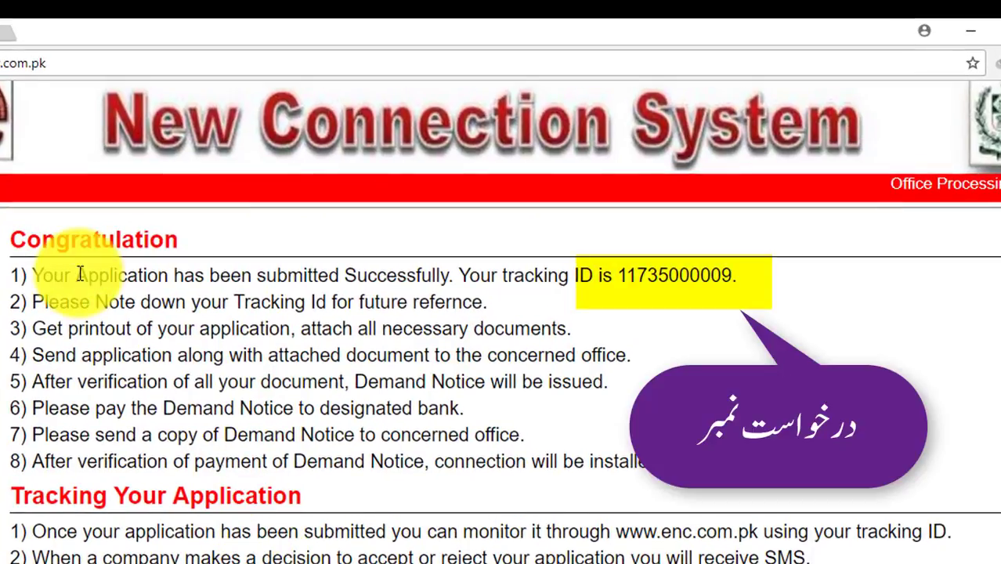
Select the tracking ID number on the Congratulation page
{"action": "left_click_drag", "start_coordinate": [64, 275], "coordinate": [735, 275]}
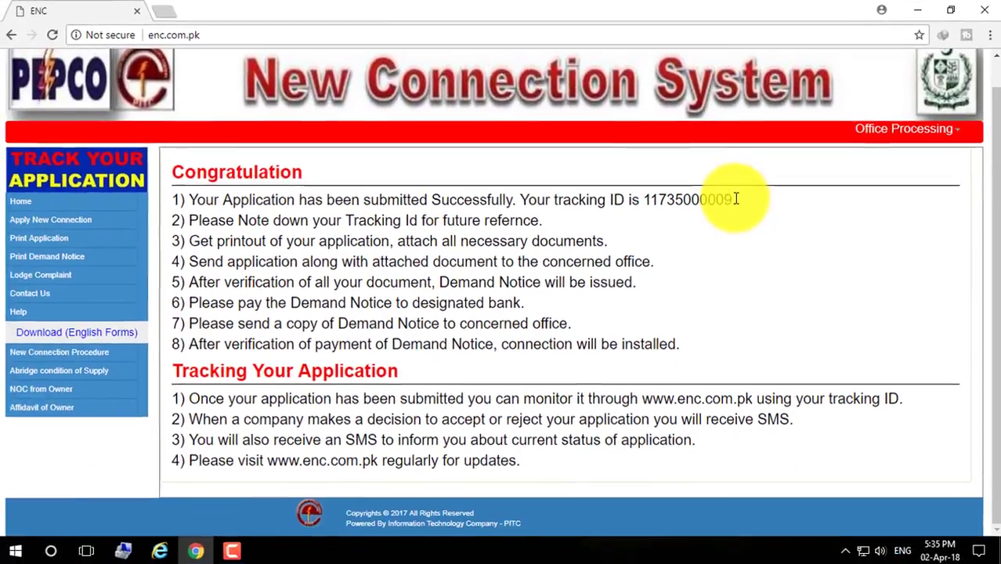
{"action": "double_click", "coordinate": [667, 203]}
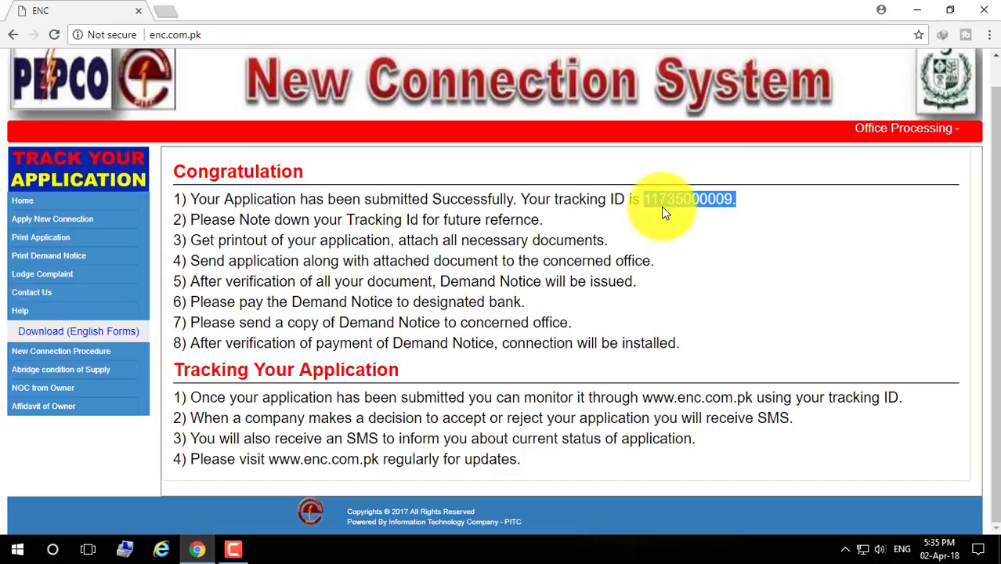